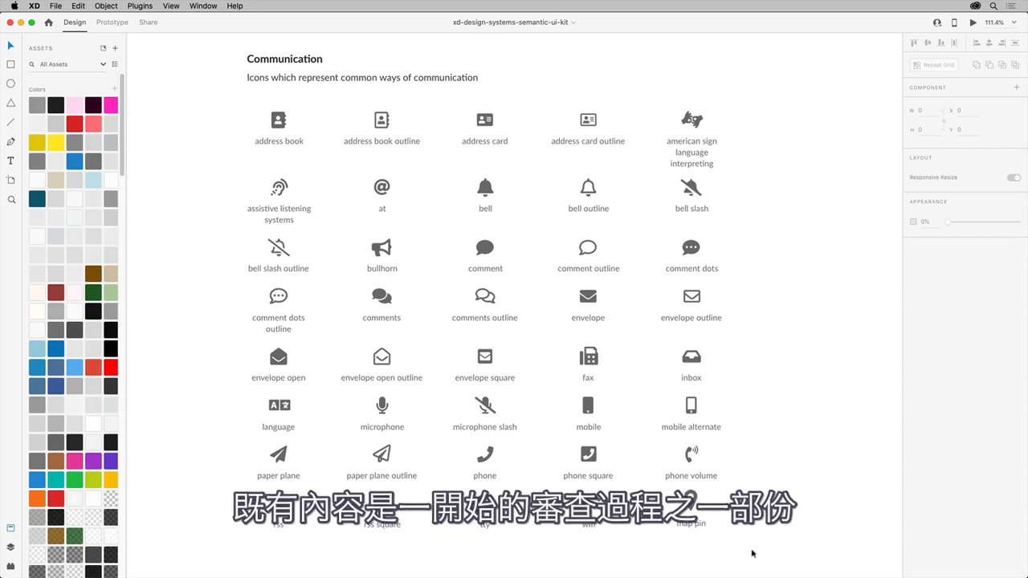
Step: Inspect the phone volume and map pin icons up close at the end of the Communication set
left_click_drag(755, 555, 631, 452)
key("super+3")
left_click(755, 456)
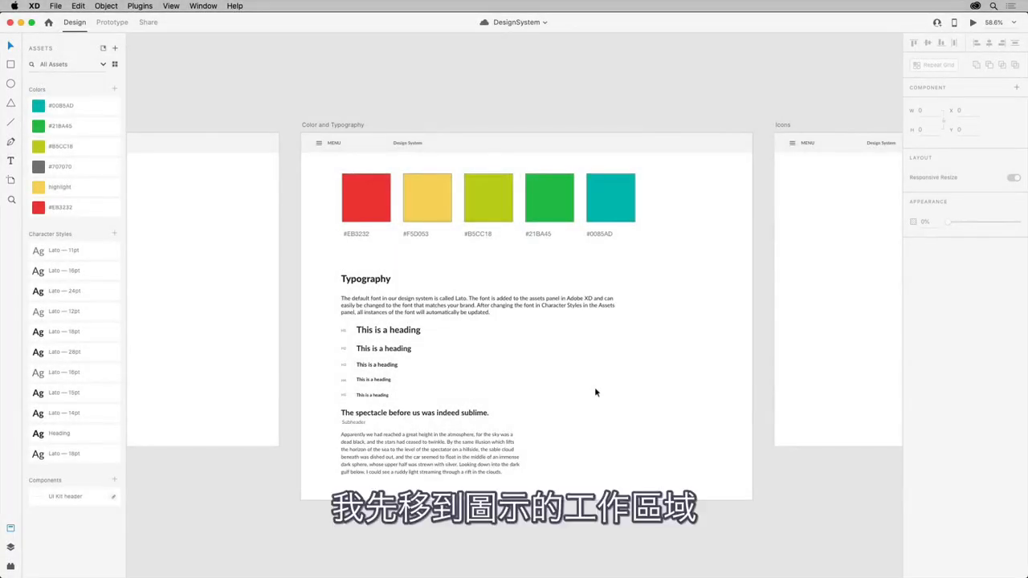
Step: Turn on the square grid for the Icons artboard in the DesignSystem document
left_click_drag(808, 241, 362, 253)
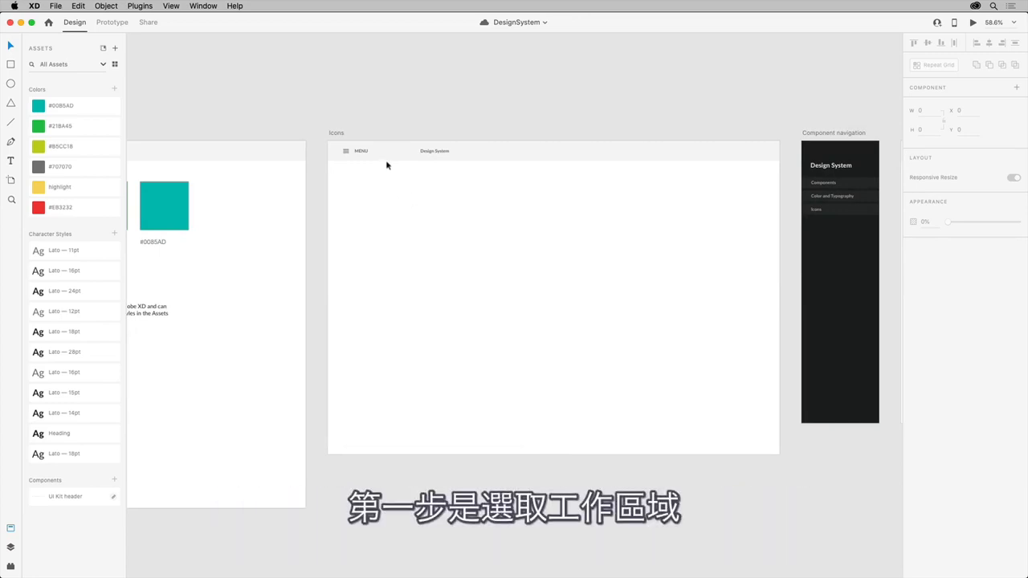
left_click(339, 136)
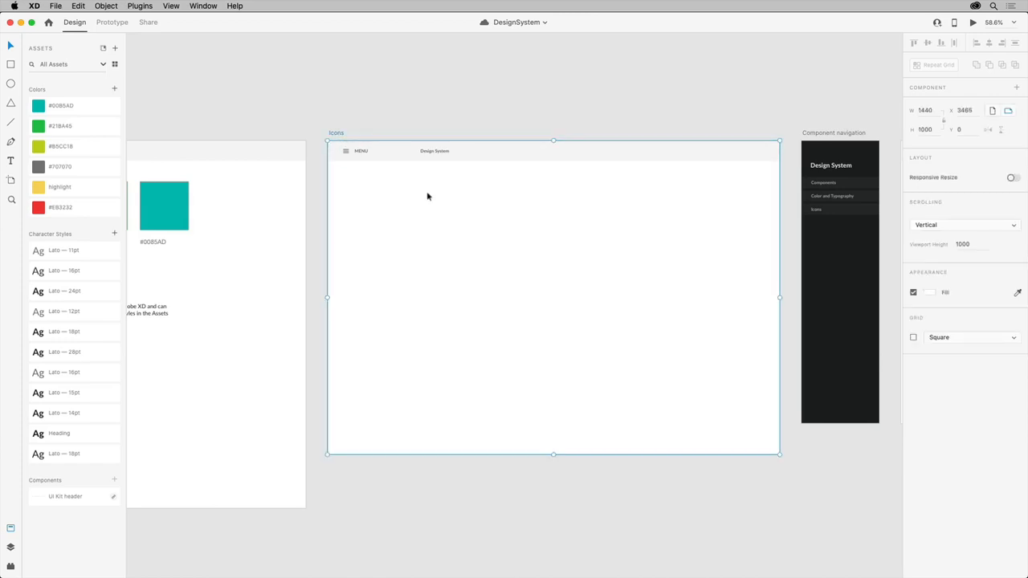
left_click(955, 337)
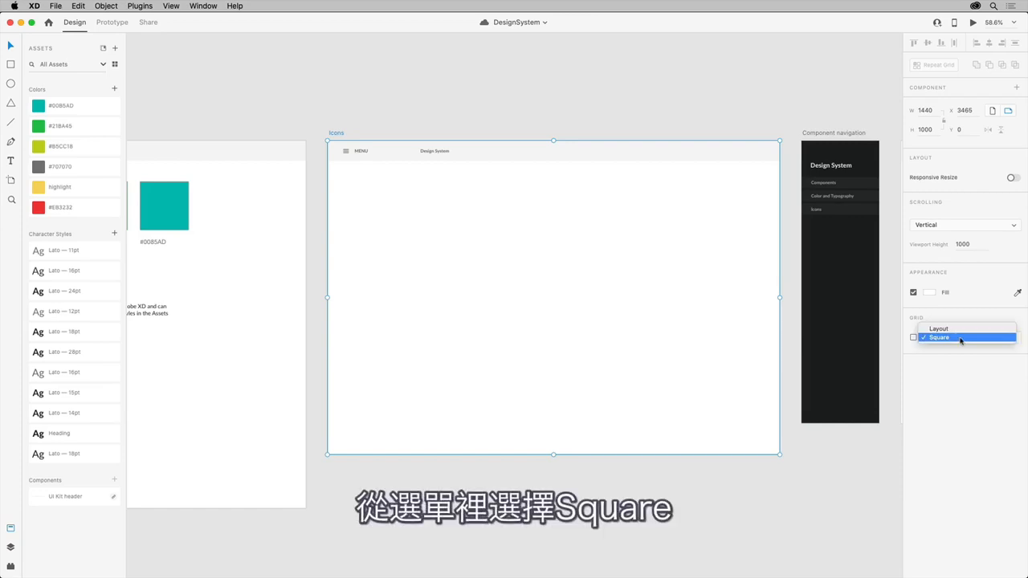
left_click(959, 339)
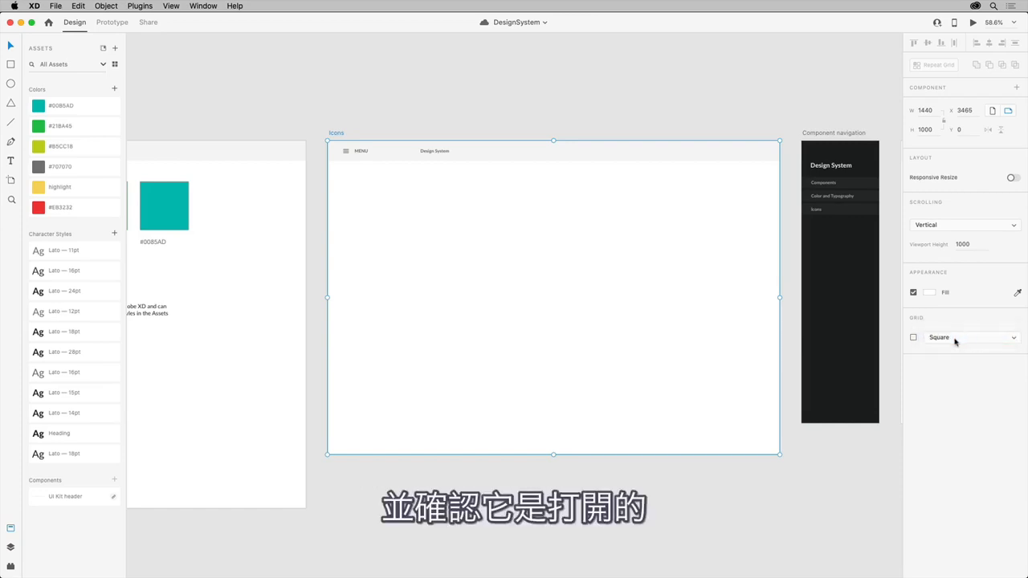
left_click(913, 338)
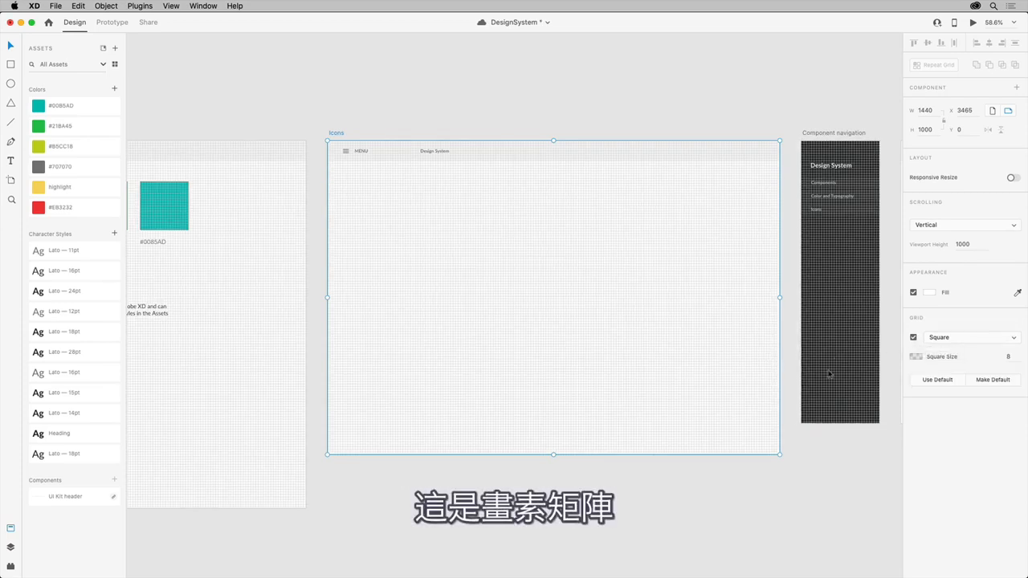
Step: Try a grid square size of 20 on the Icons artboard, and set it back to 8
left_click(1007, 356)
type("20")
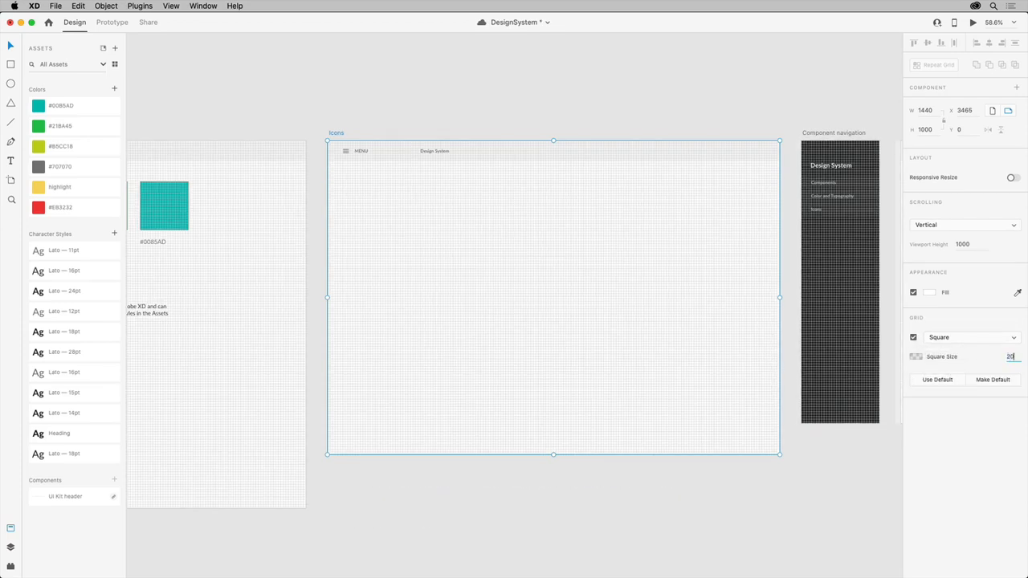
key("Return")
left_click(1010, 357)
type("8")
key("Return")
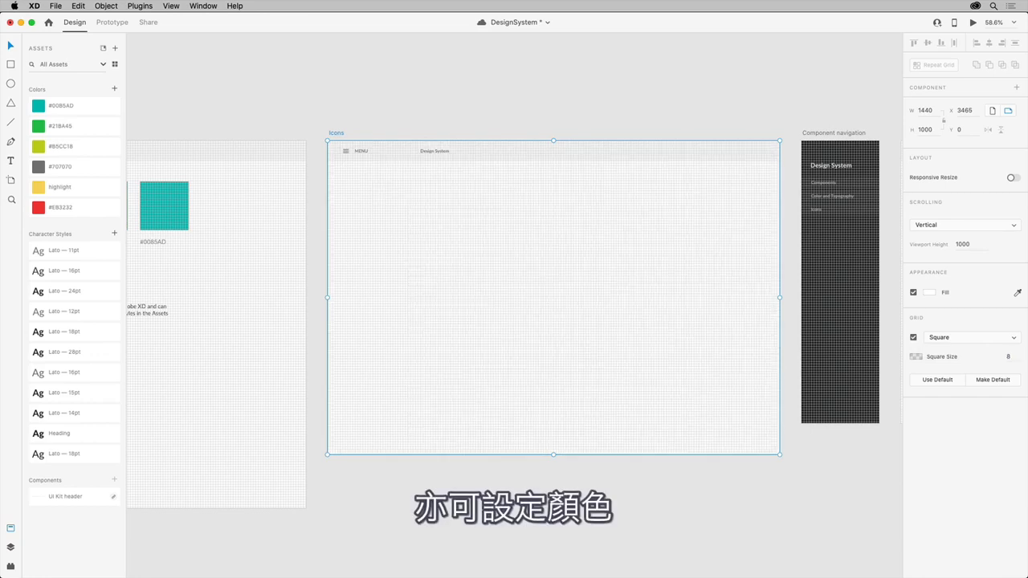
Step: Set the opacity of the Icons artboard's grid colour to 20%
left_click(915, 358)
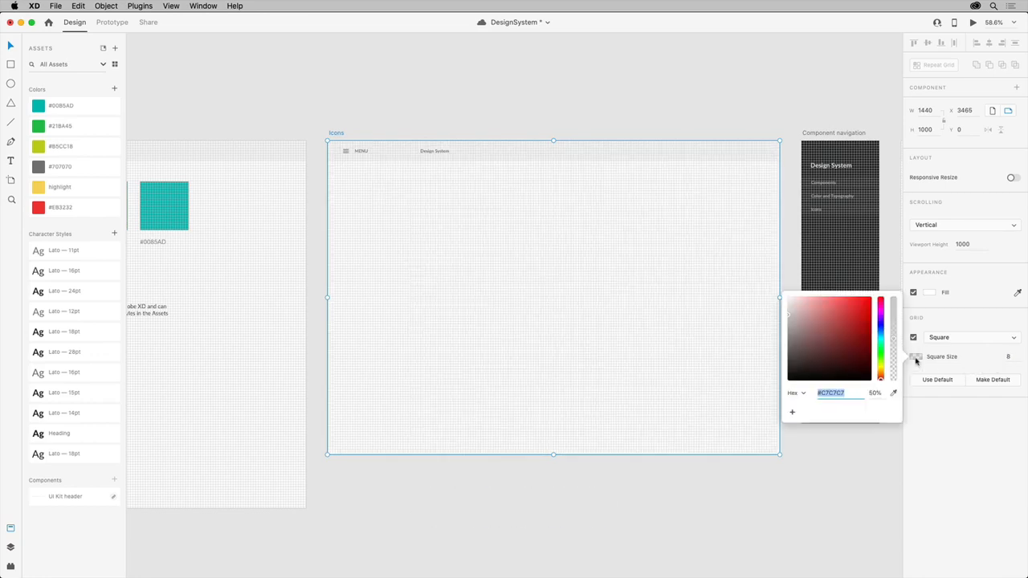
left_click_drag(895, 340, 896, 365)
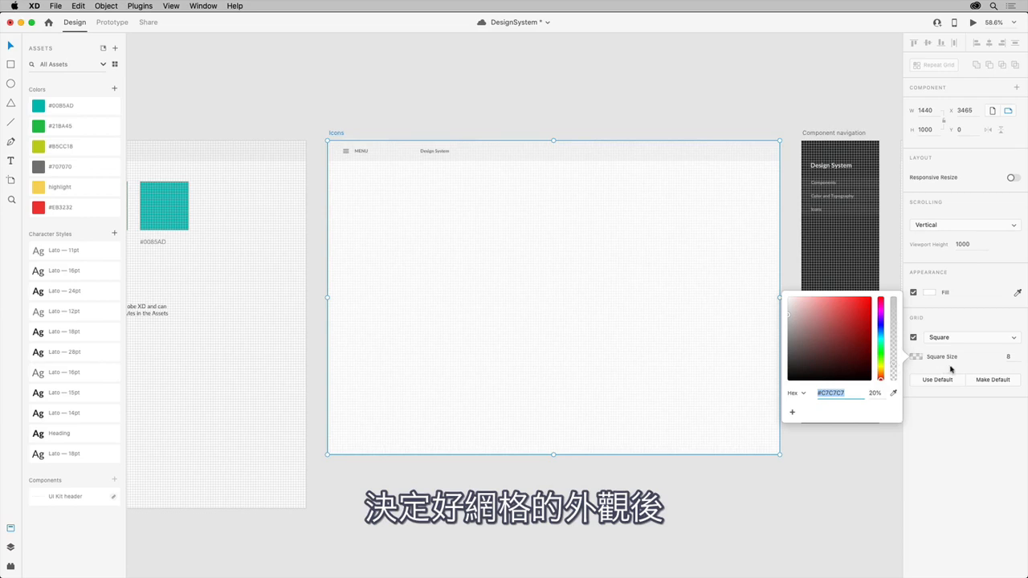
left_click(958, 367)
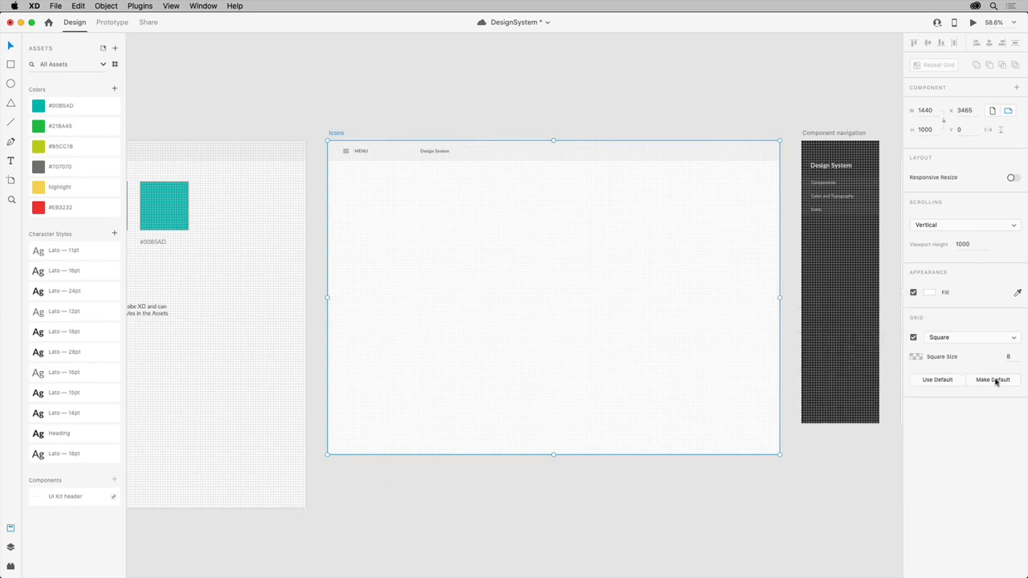
Step: Make the current grid settings the default and save the document
left_click(994, 380)
key("super+s")
Step: Draw a circle about 54 px wide below the MENU header on the Icons artboard and fill it with the saved #EB3232 colour
scroll(383, 196, "up", 10)
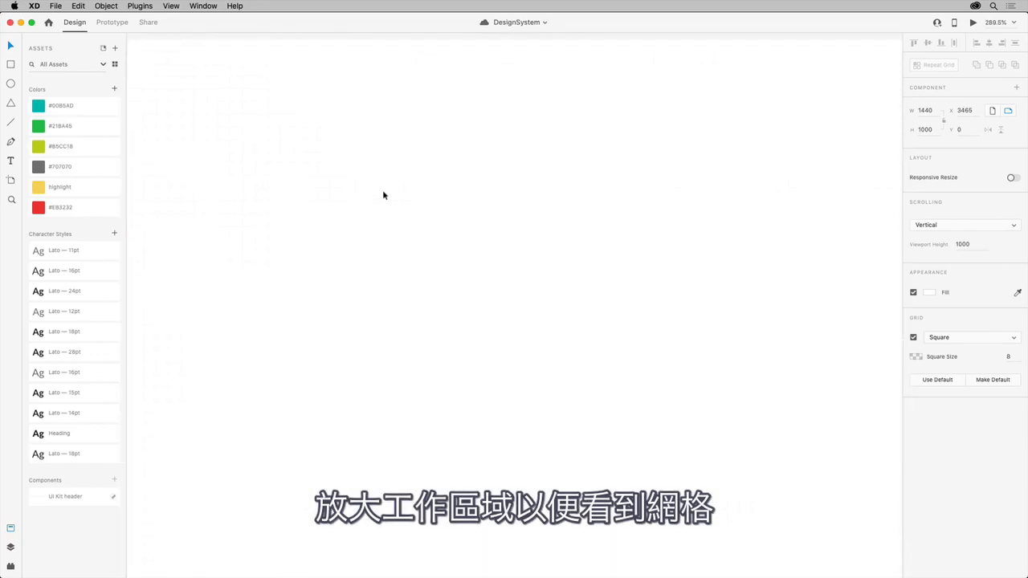
left_click_drag(383, 195, 444, 286)
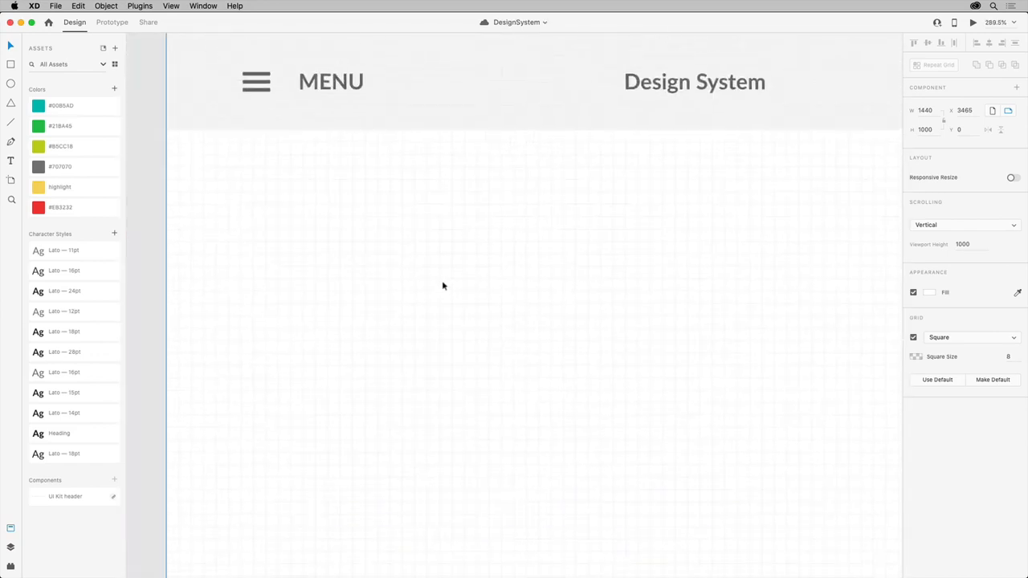
key("e")
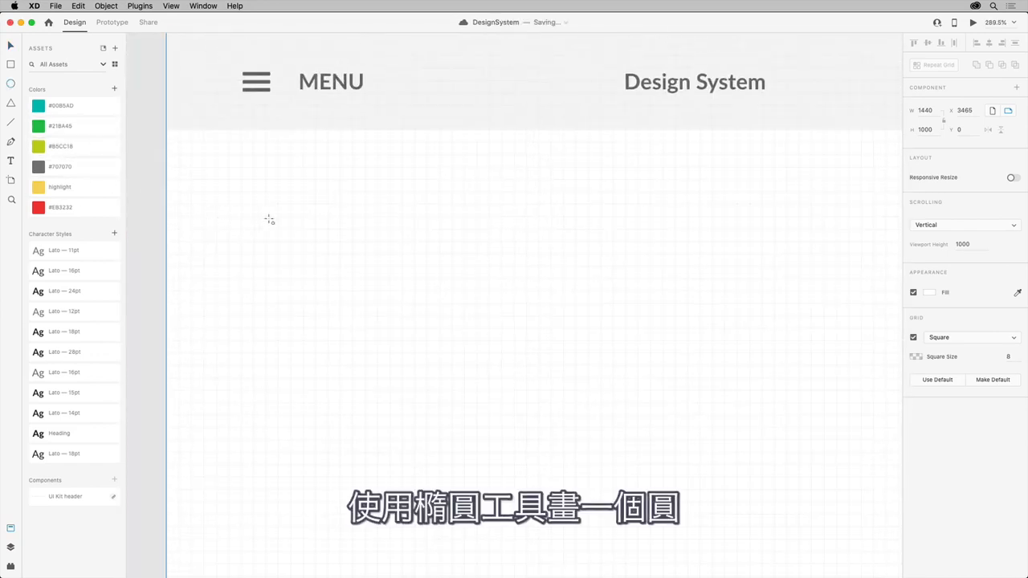
left_click_drag(273, 216, 357, 302)
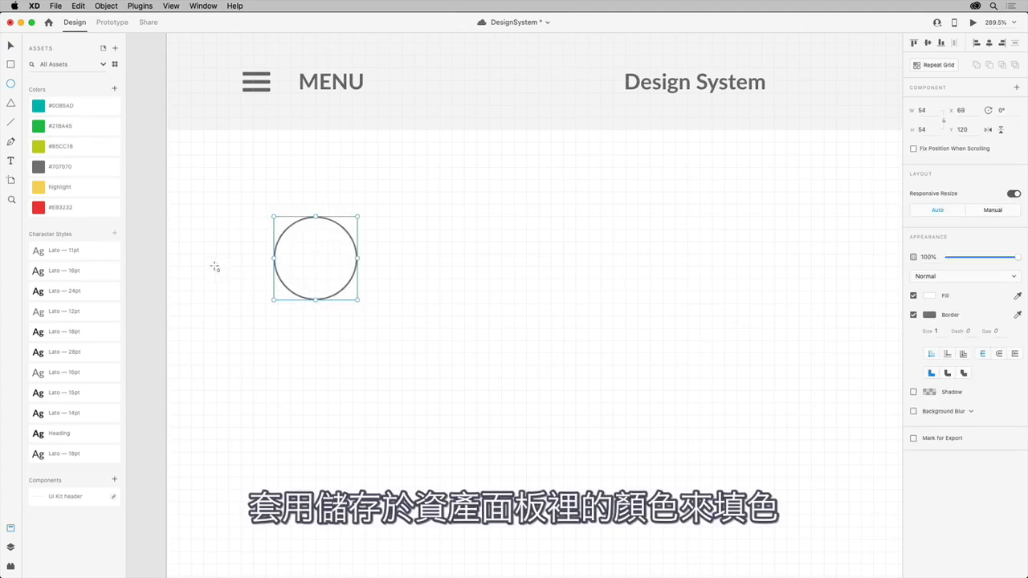
left_click(85, 210)
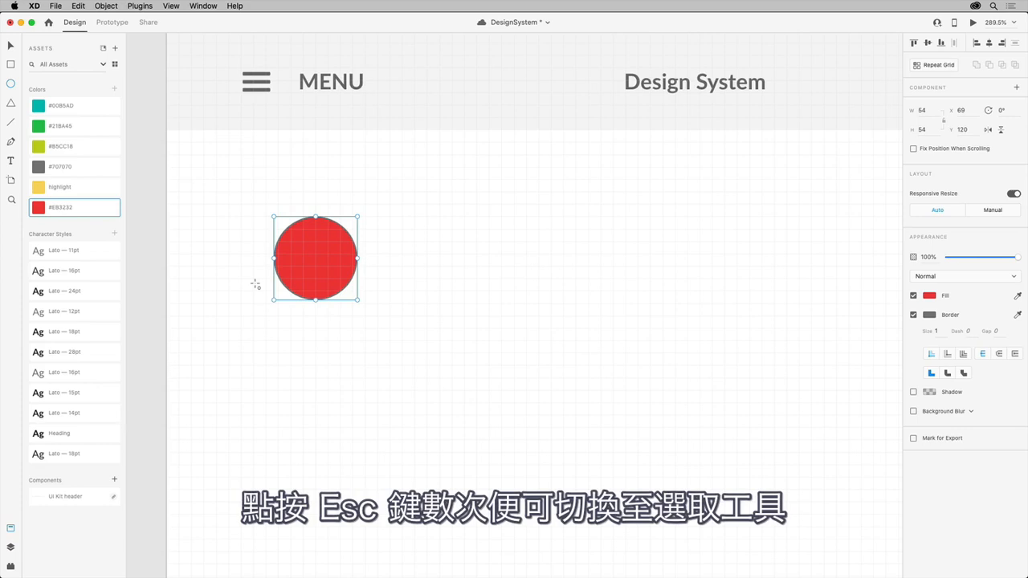
key("Escape")
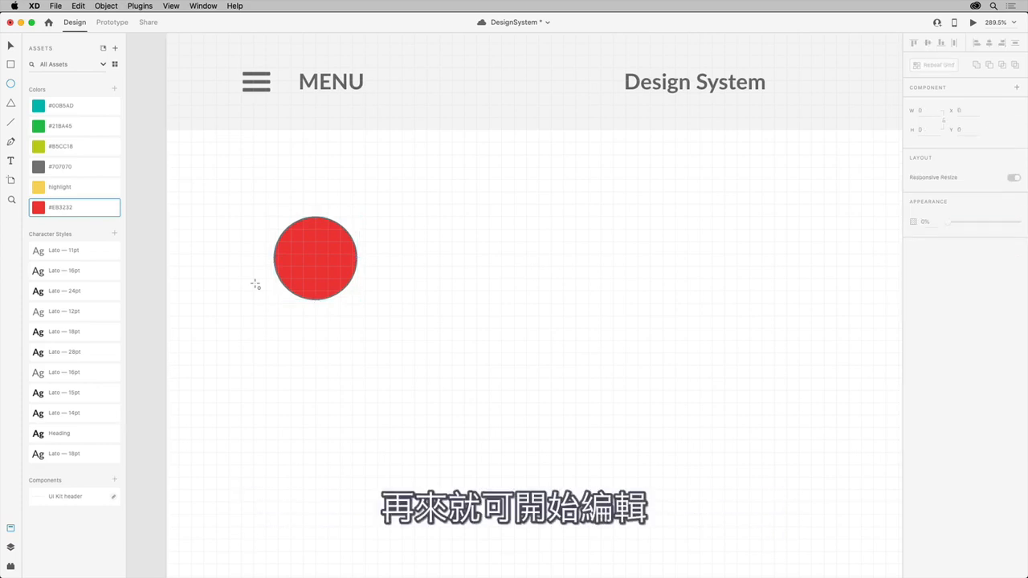
key("Escape")
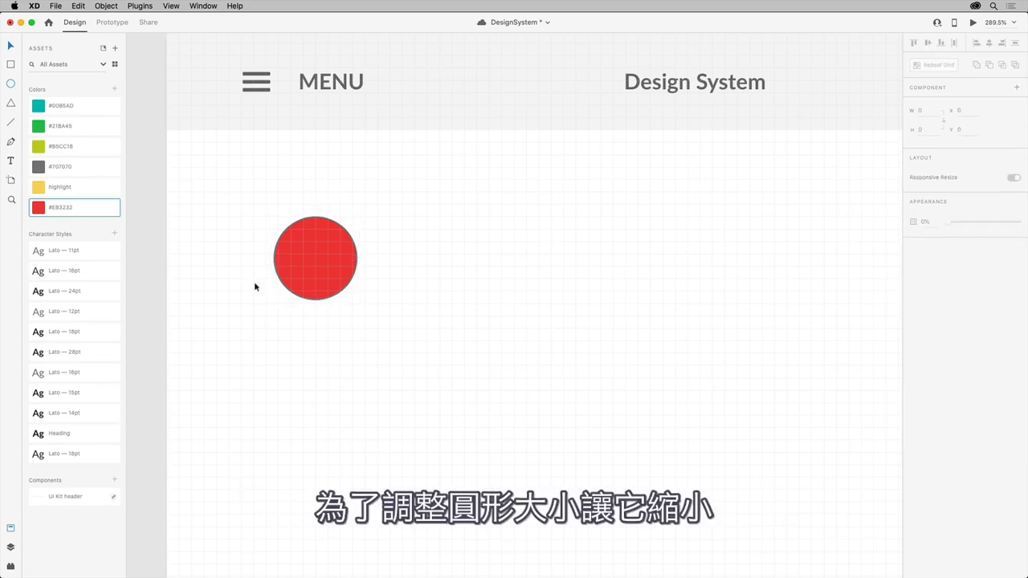
Step: Duplicate the red circle in place and shrink the copy proportionally about its centre to about 32 by 32 px
left_click(303, 264)
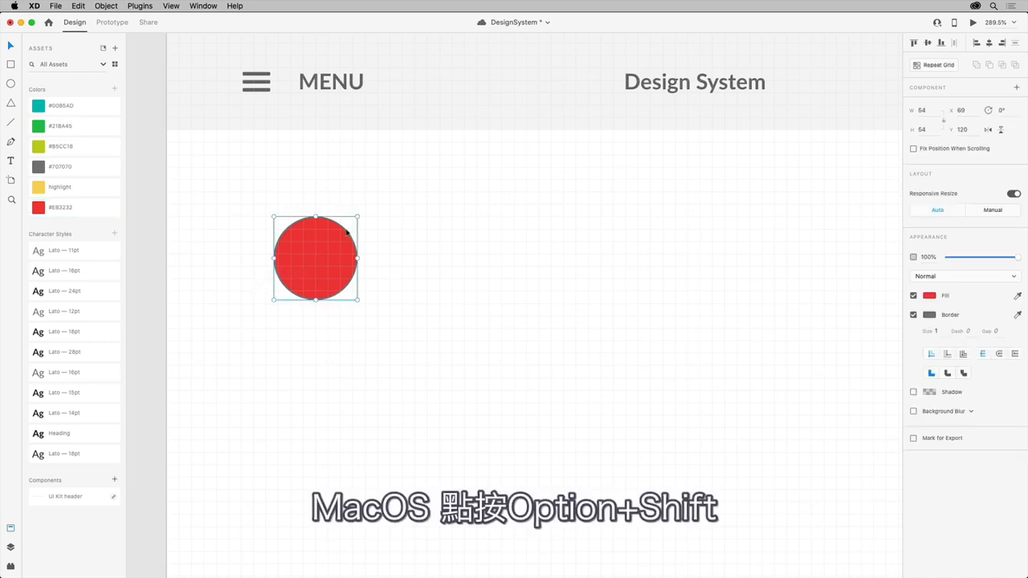
key("alt+shift")
left_click_drag(359, 215, 344, 239)
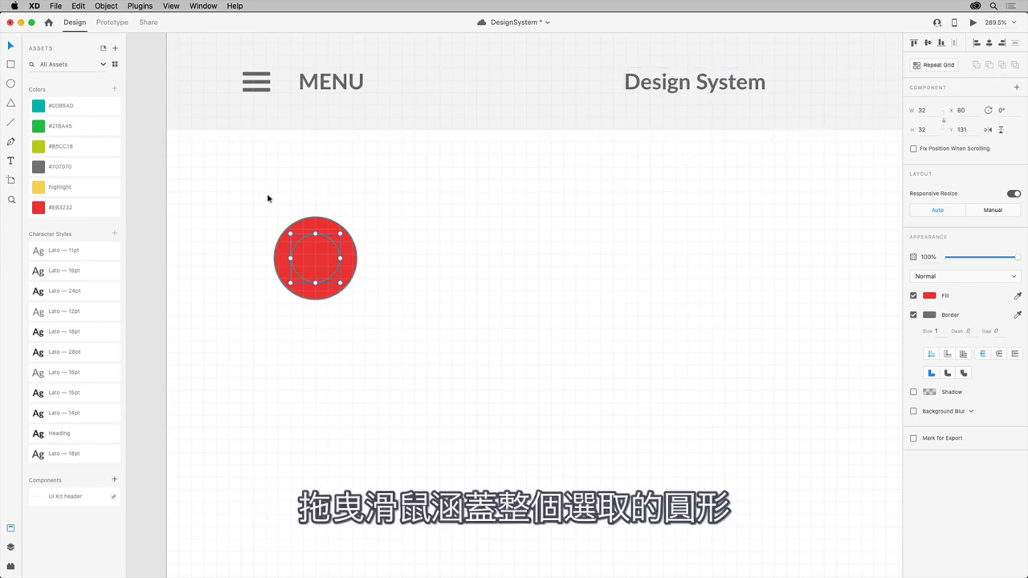
Step: Subtract the small inner circle from the large red circle to form a ring, toggling Subtract off and on once
left_click_drag(269, 197, 344, 297)
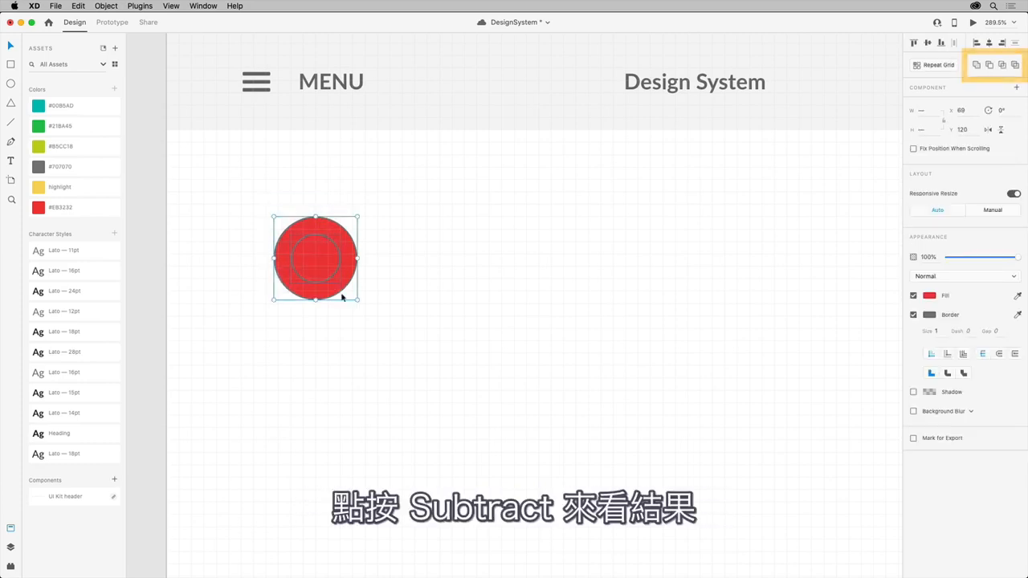
left_click(990, 65)
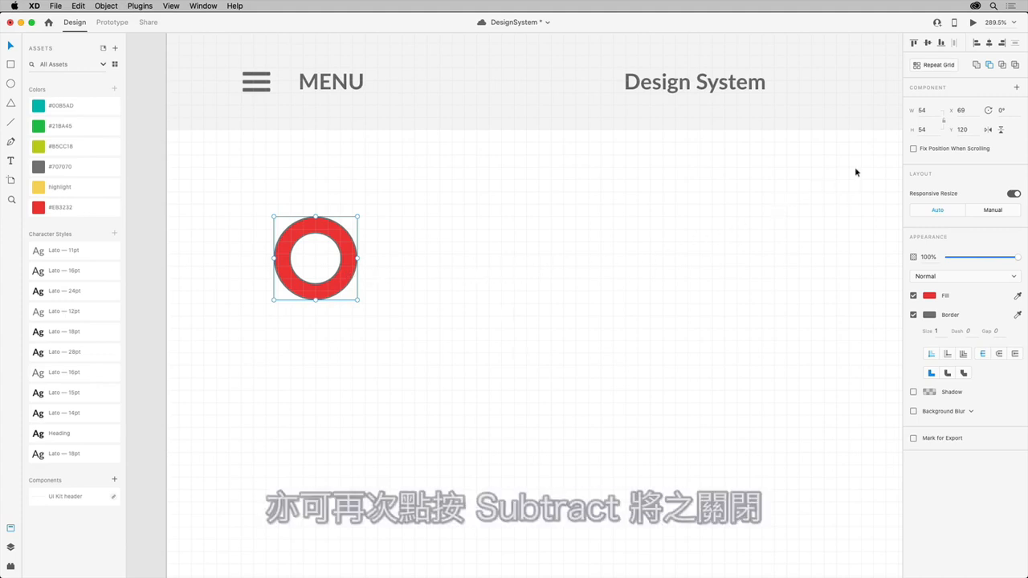
left_click(990, 66)
left_click(990, 66)
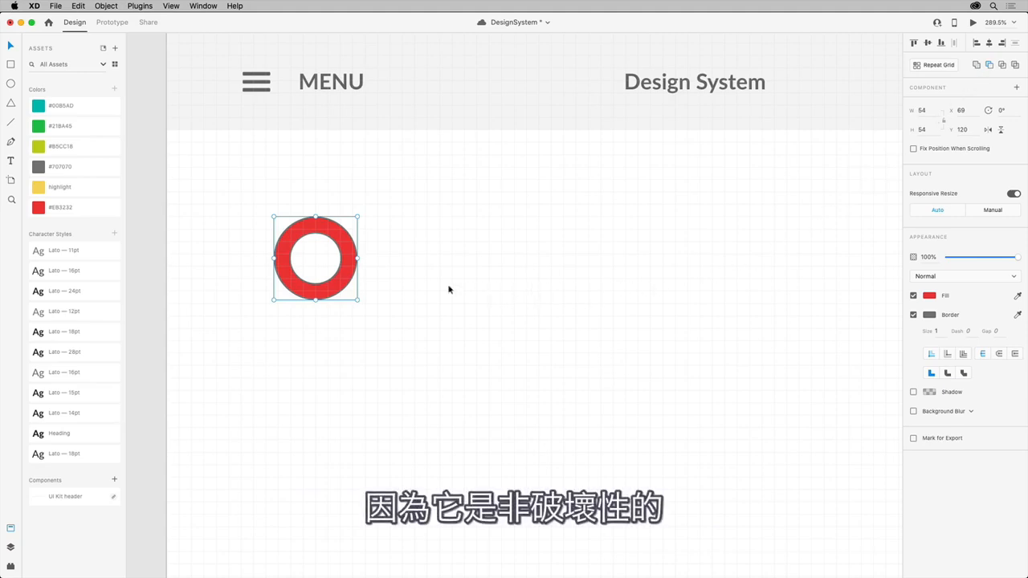
Step: Enter the subtracted ring and check that its outer and inner circles can be selected individually
double_click(347, 246)
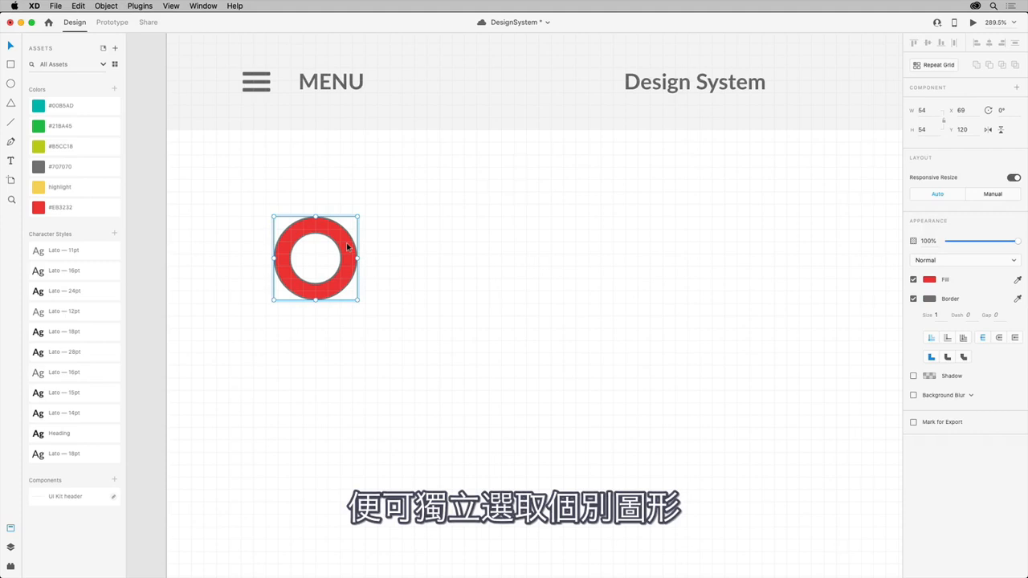
left_click(347, 249)
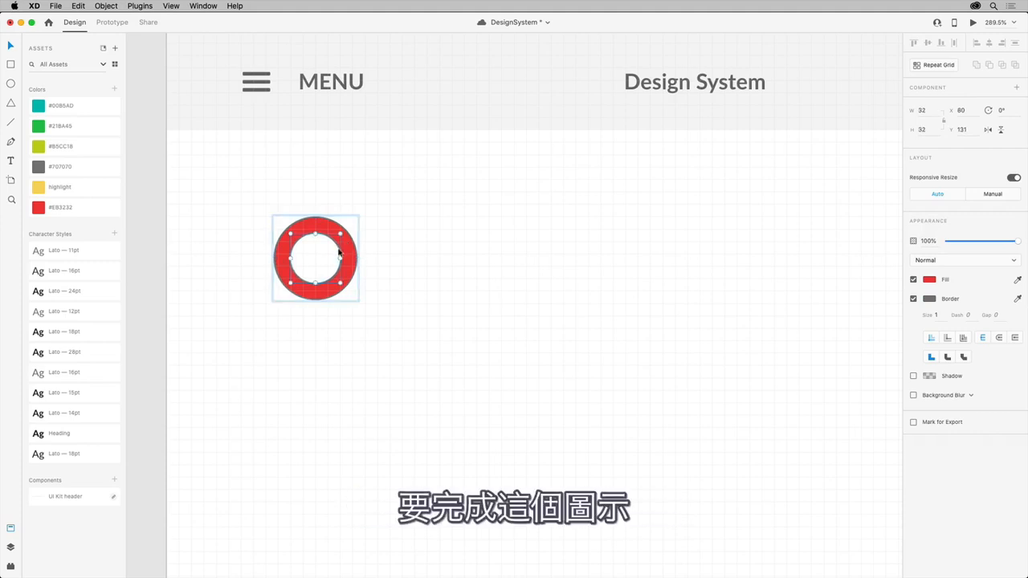
key("Escape")
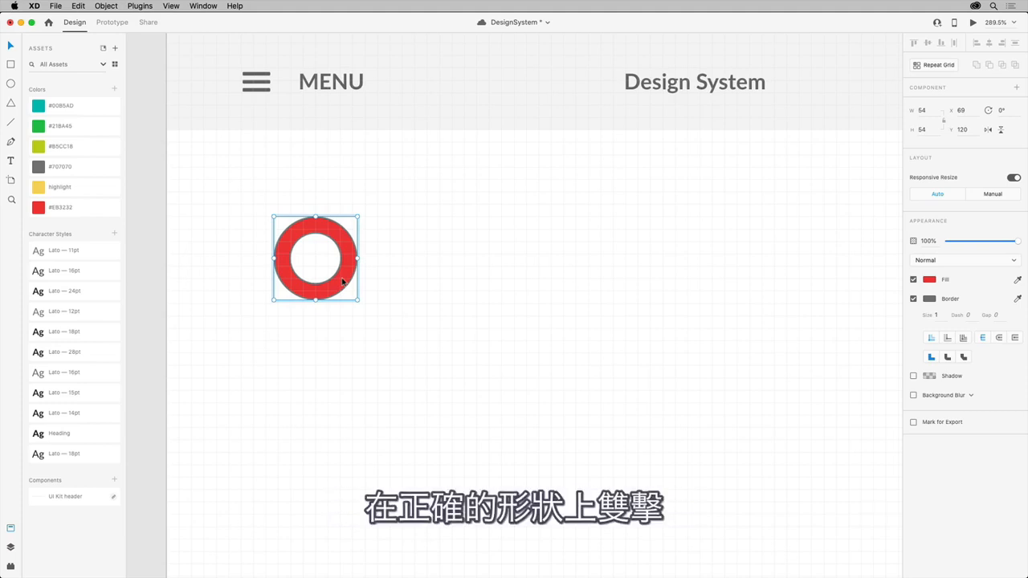
Step: Convert the outer circle's bottom anchor point to a sharp corner and pull it straight down to about Y 213 to form a map pin
double_click(342, 281)
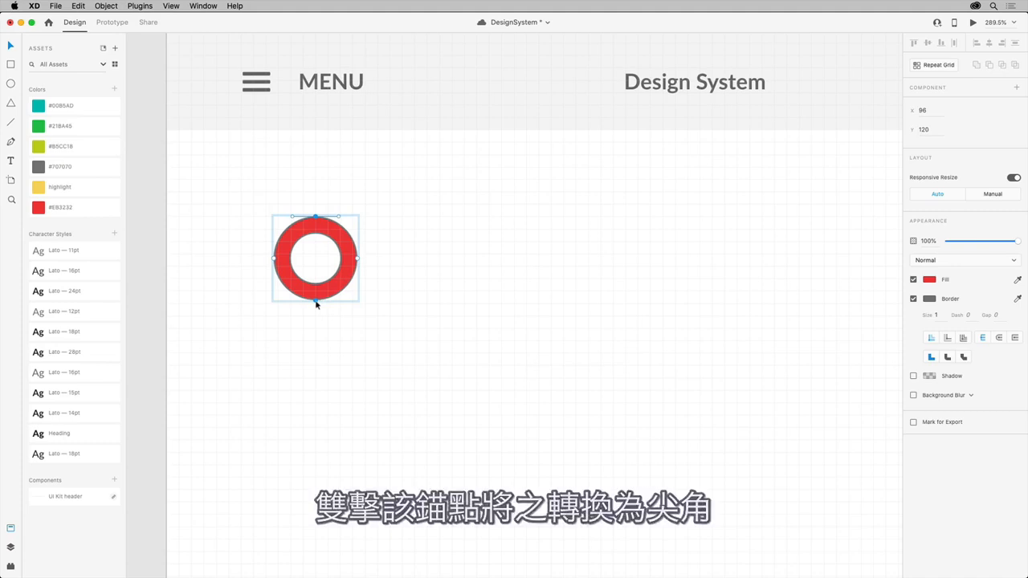
double_click(316, 301)
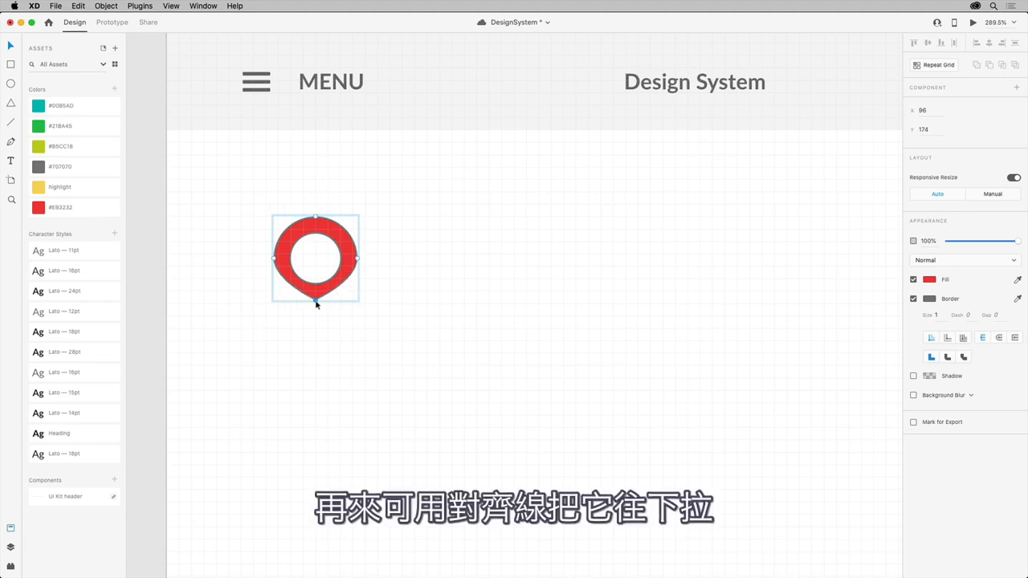
left_click_drag(315, 302, 316, 363)
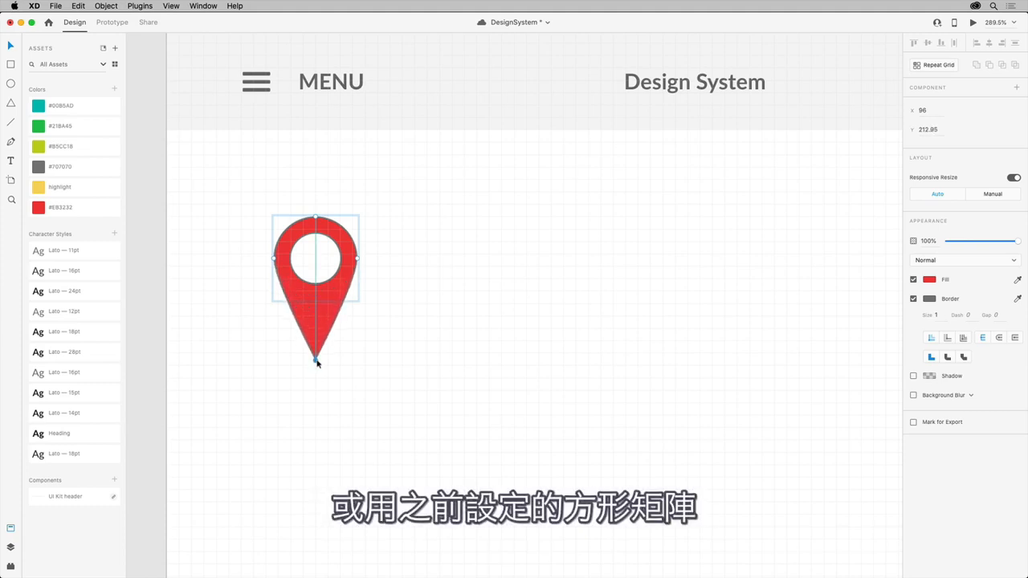
left_click_drag(317, 362, 316, 362)
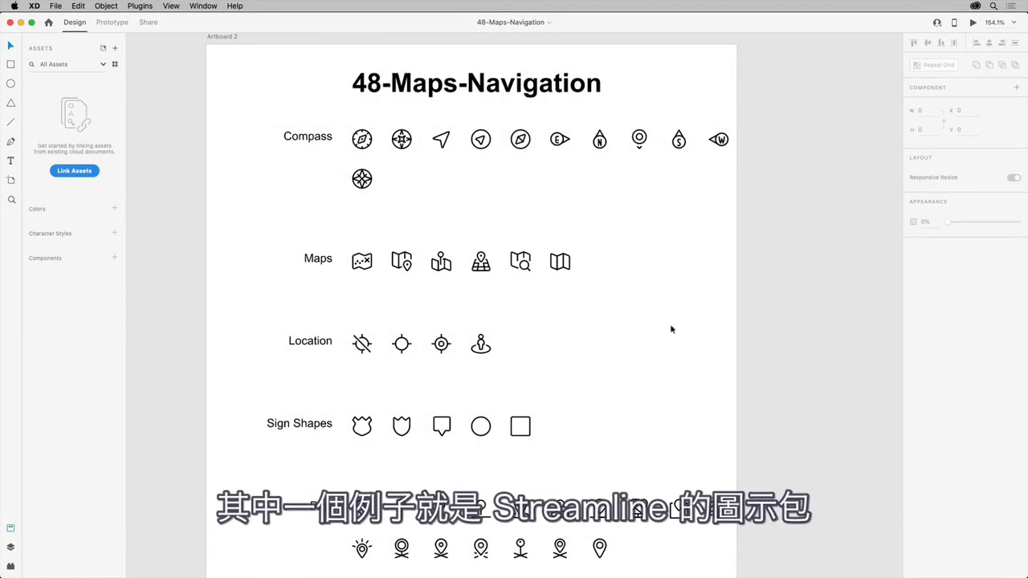
Step: Inspect the first icon of the Pins group up close in the 48-Maps-Navigation document
scroll(671, 329, "down", 5)
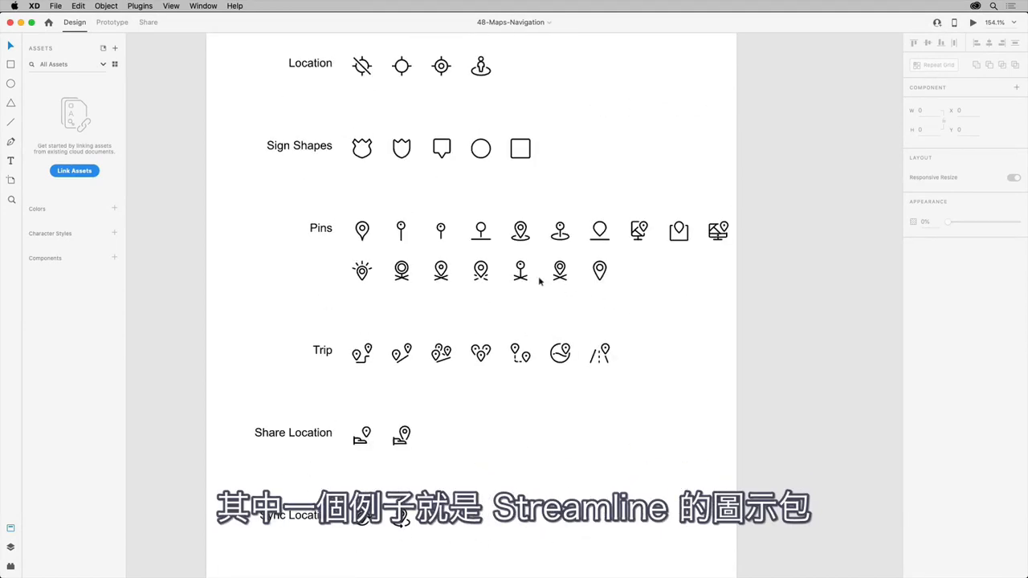
left_click(363, 234)
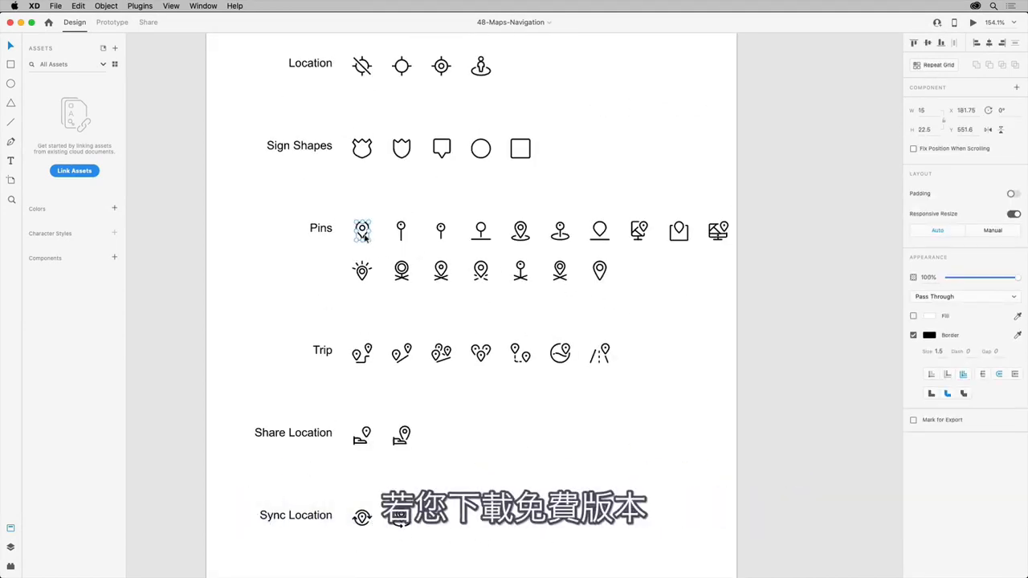
key("super+3")
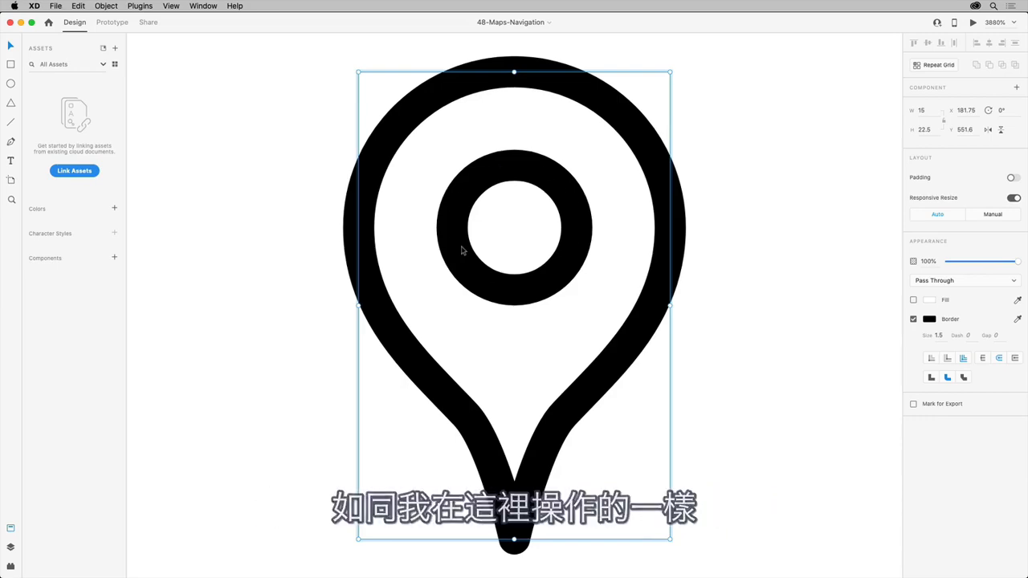
left_click(259, 255)
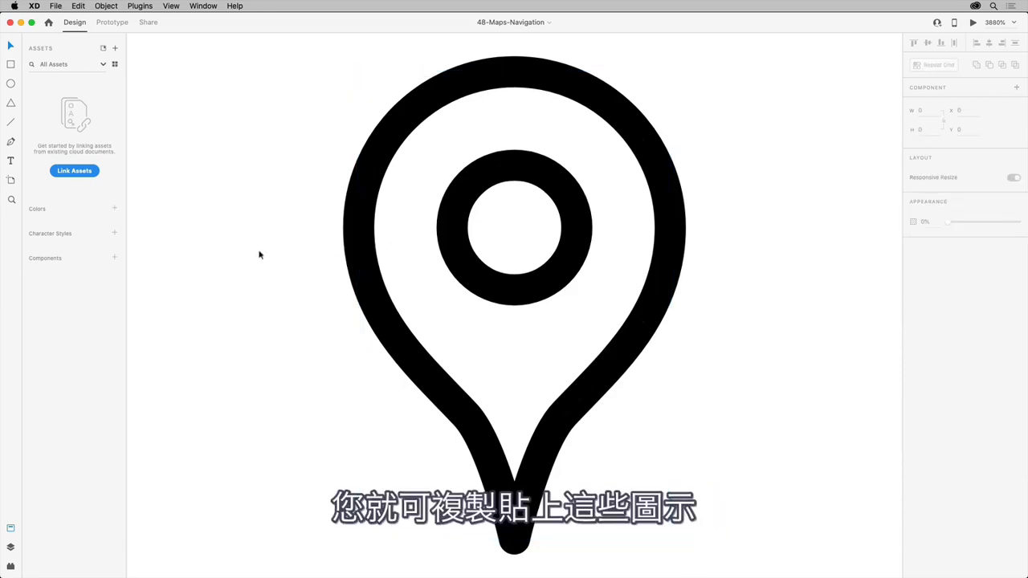